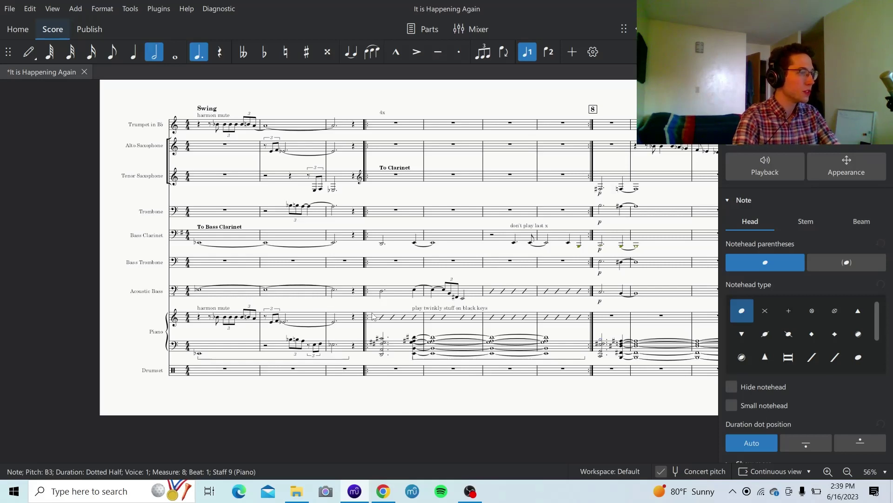
# Step: Paste the bass clarinet's measures 4–5 dotted-half and tied-quarter figure into Drumset measure 4
pyautogui.scroll(5, 398, 330)
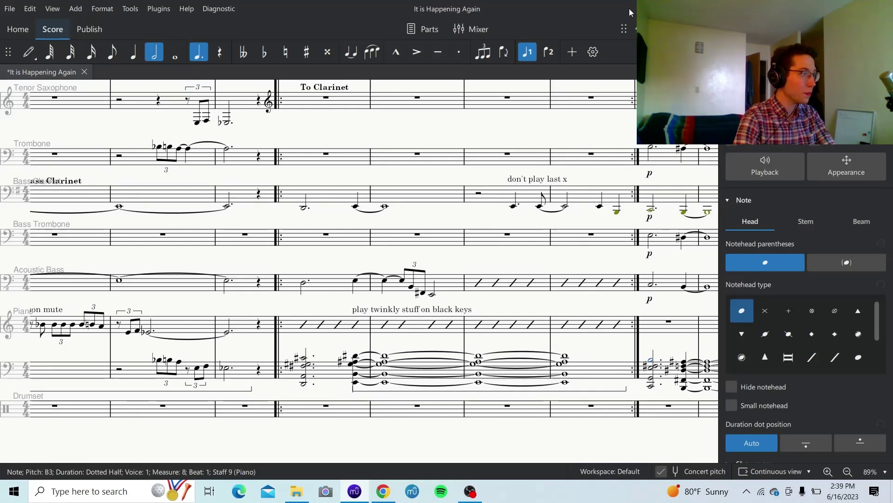
pyautogui.click(352, 206)
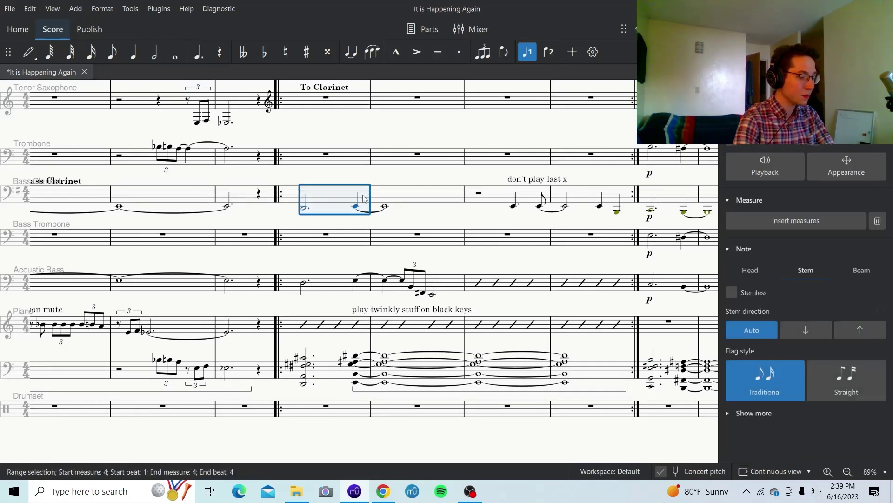
pyautogui.keyDown('shift'); pyautogui.click(429, 197); pyautogui.keyUp('shift')
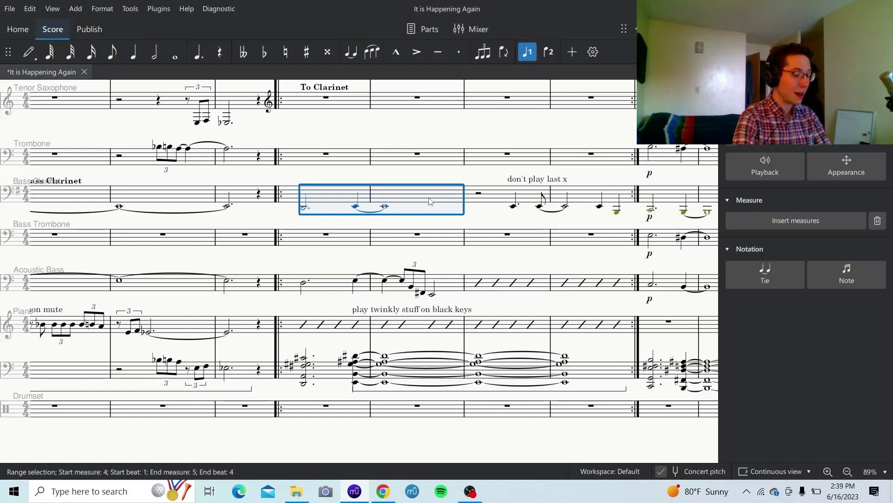
pyautogui.click(316, 413)
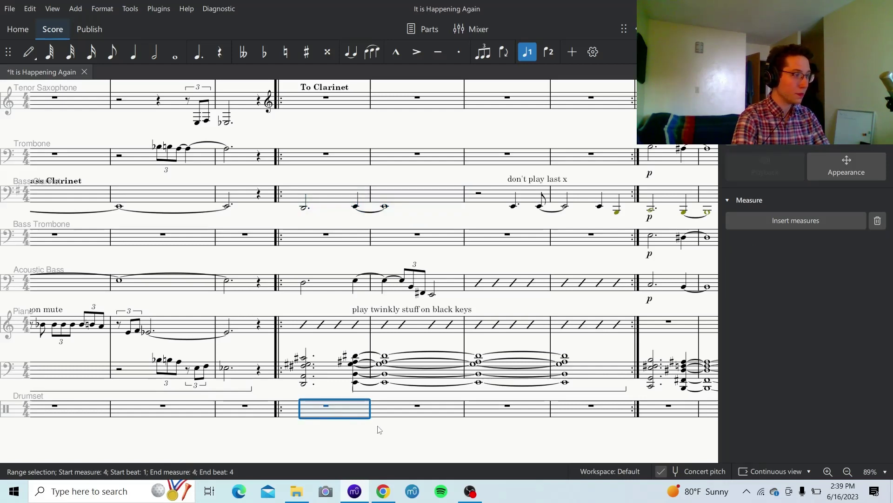
pyautogui.hotkey('ctrl', 'v')
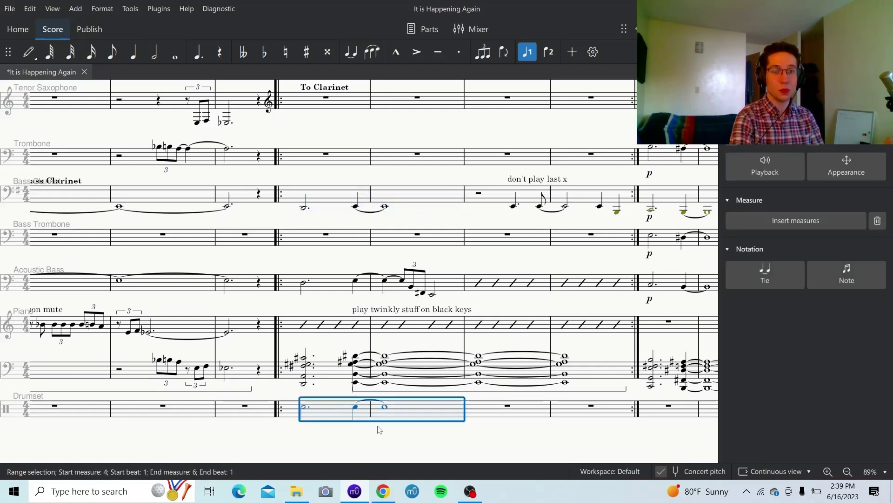
# Step: Exchange voices 1-3 so the pasted drumset notes sit in voice 3, then toggle rhythmic slash notation
pyautogui.click(131, 10)
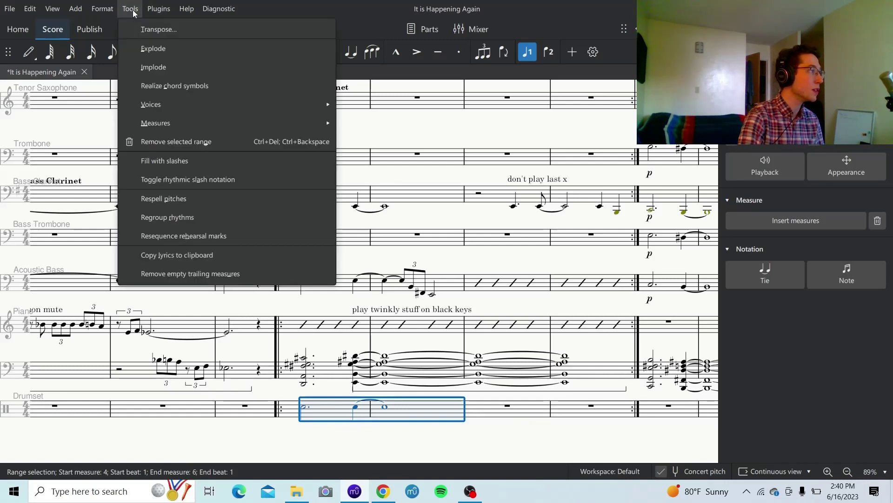
pyautogui.moveTo(186, 104)
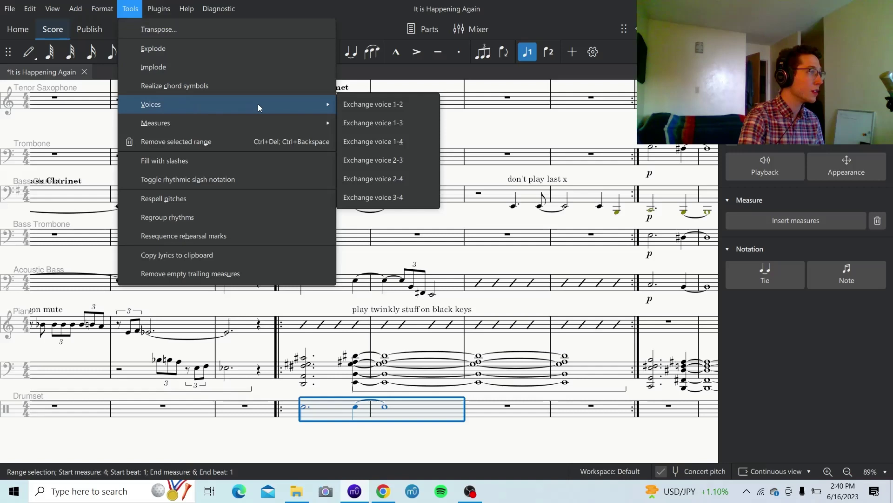
pyautogui.click(356, 123)
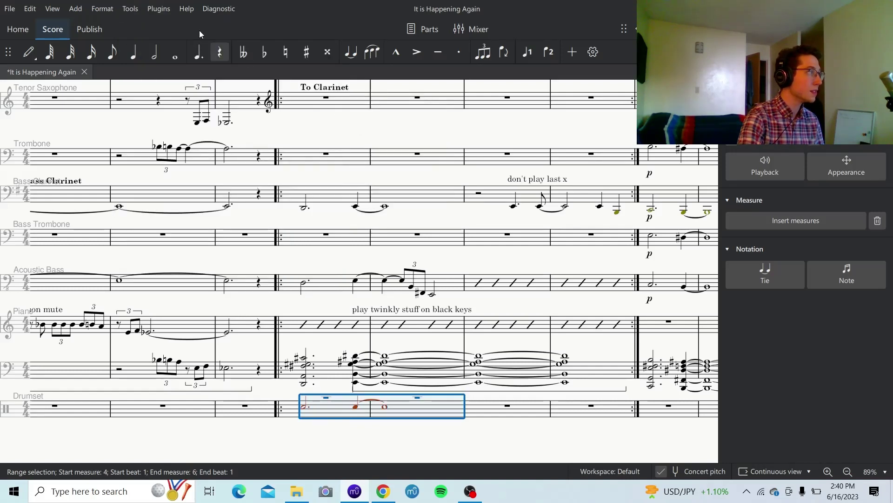
pyautogui.click(130, 9)
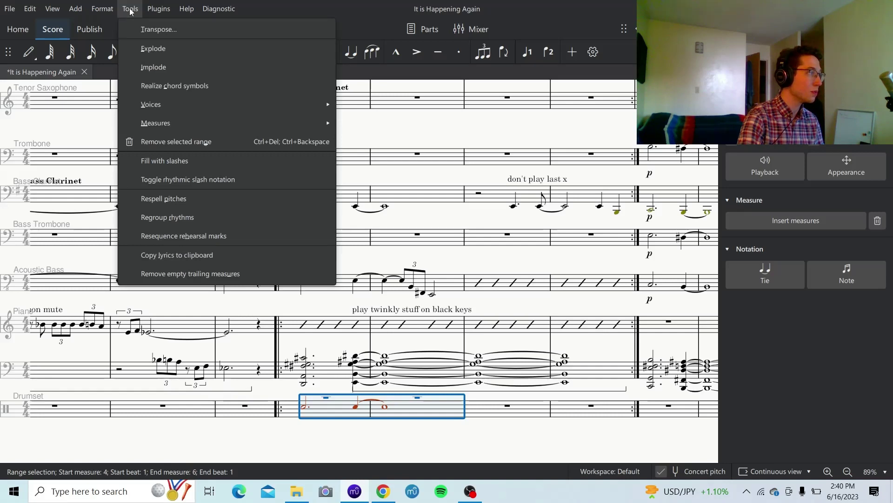
pyautogui.click(185, 181)
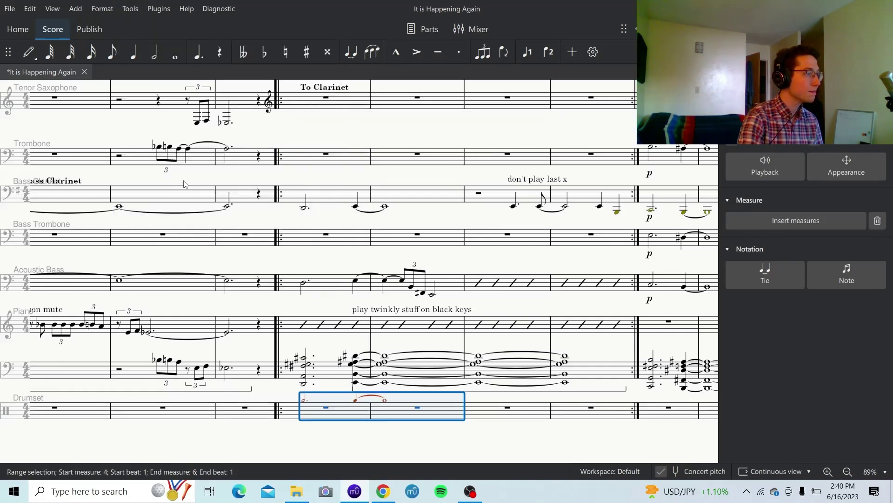
# Step: Extend the drumset selection through measure 7 and fill measures 4–7 with slashes
pyautogui.click(130, 10)
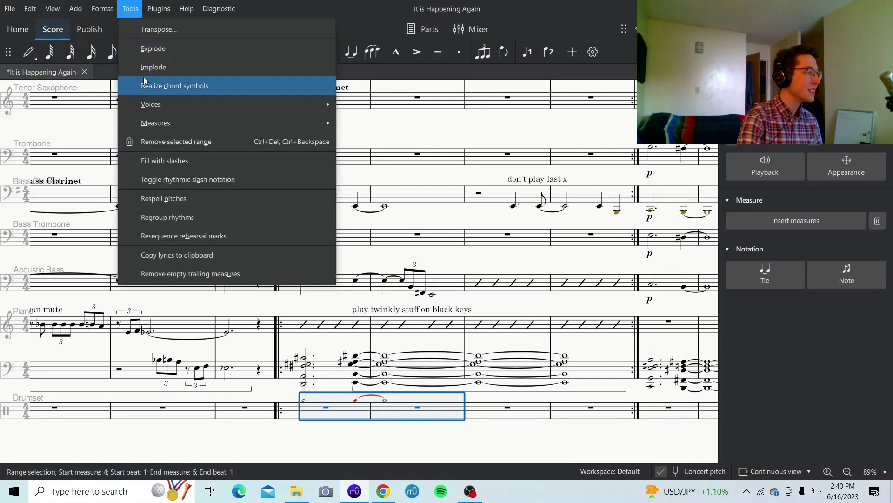
pyautogui.click(486, 448)
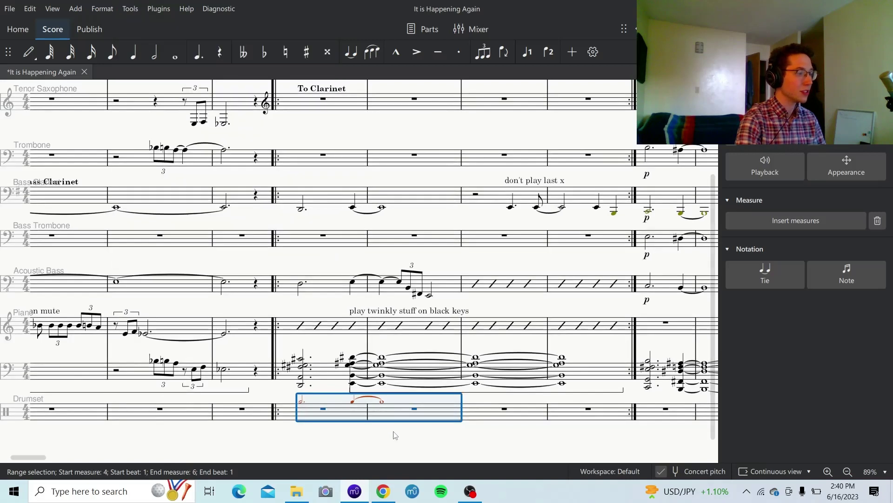
pyautogui.keyDown('shift'); pyautogui.click(578, 419); pyautogui.keyUp('shift')
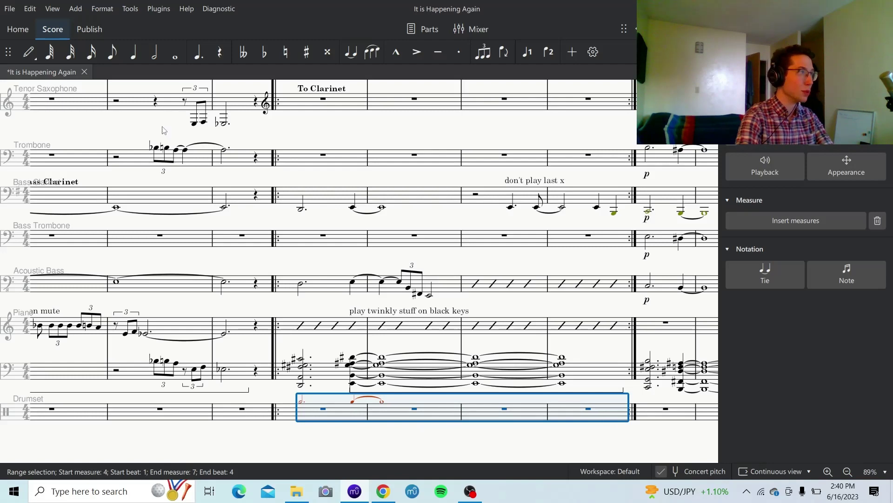
pyautogui.click(130, 8)
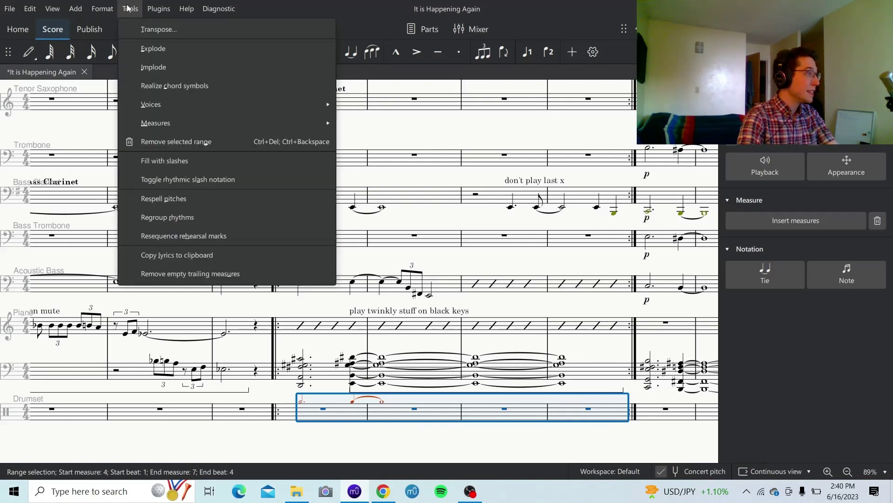
pyautogui.click(202, 161)
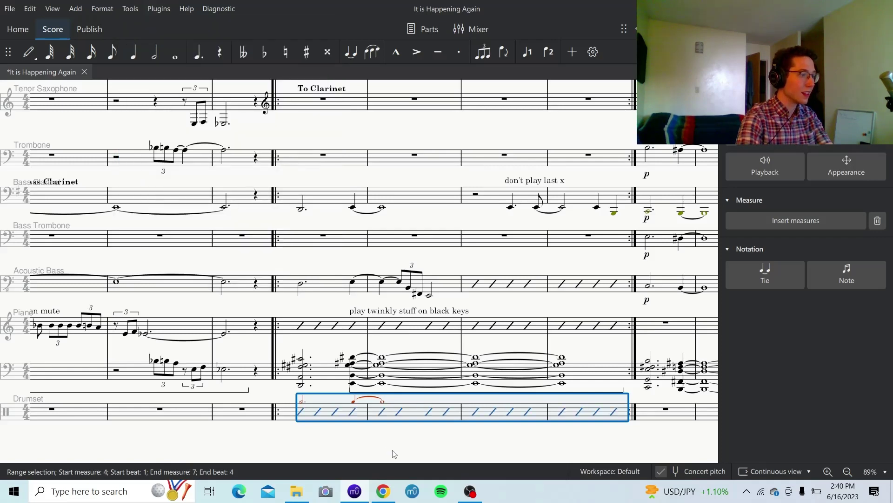
pyautogui.moveTo(391, 450); pyautogui.dragTo(282, 421)
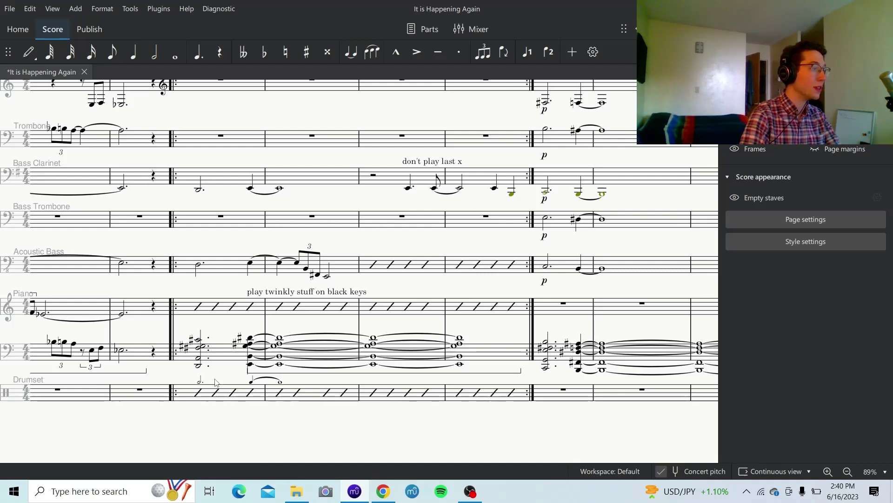
pyautogui.scroll(1, 204, 390)
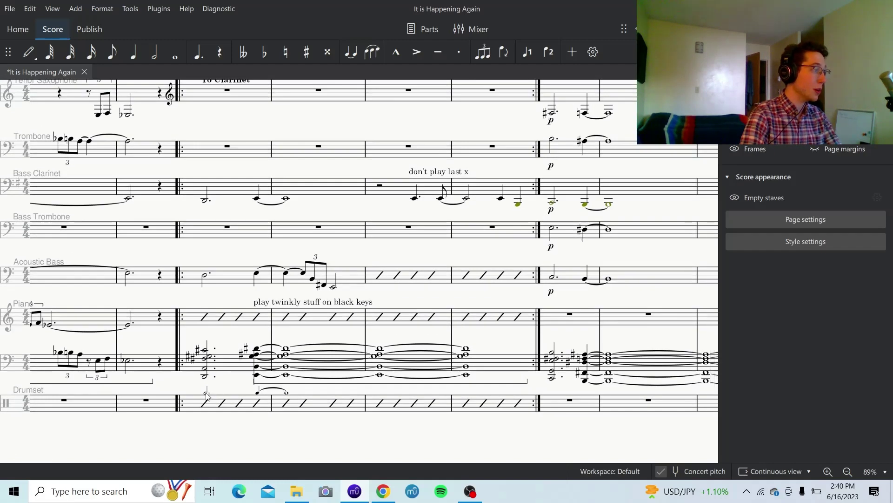
pyautogui.click(207, 394)
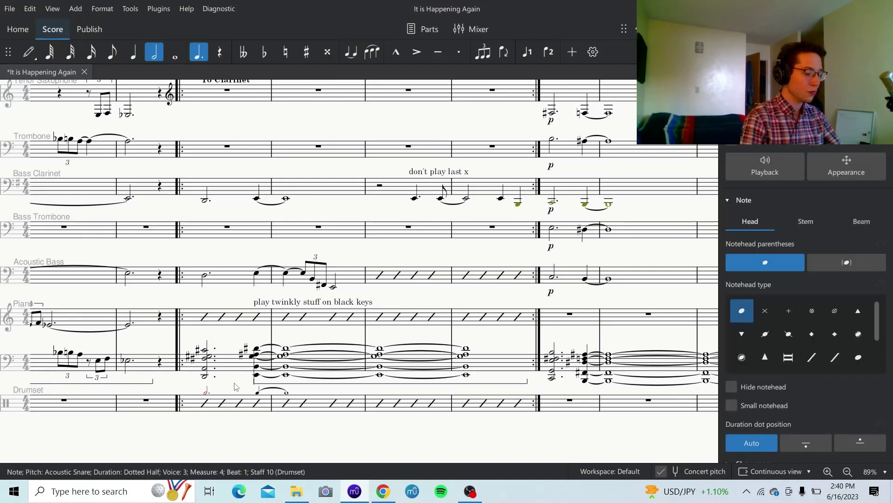
pyautogui.hotkey('ctrl', 't')
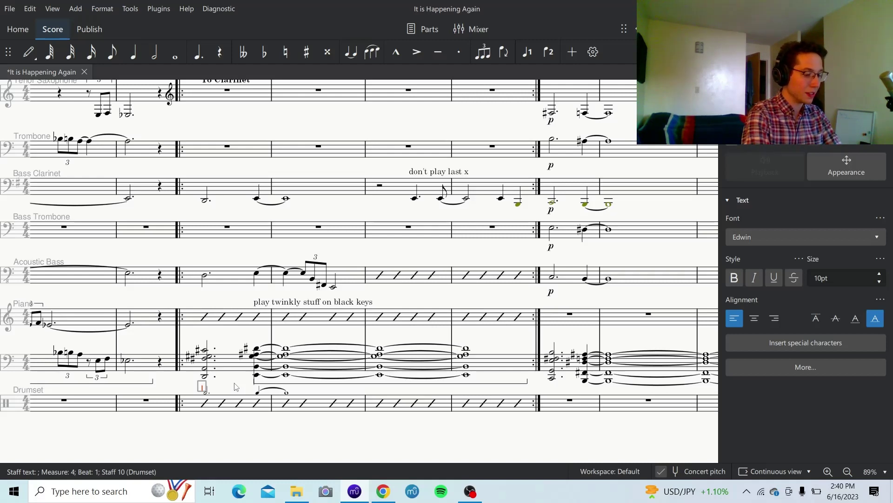
pyautogui.write('bruses')
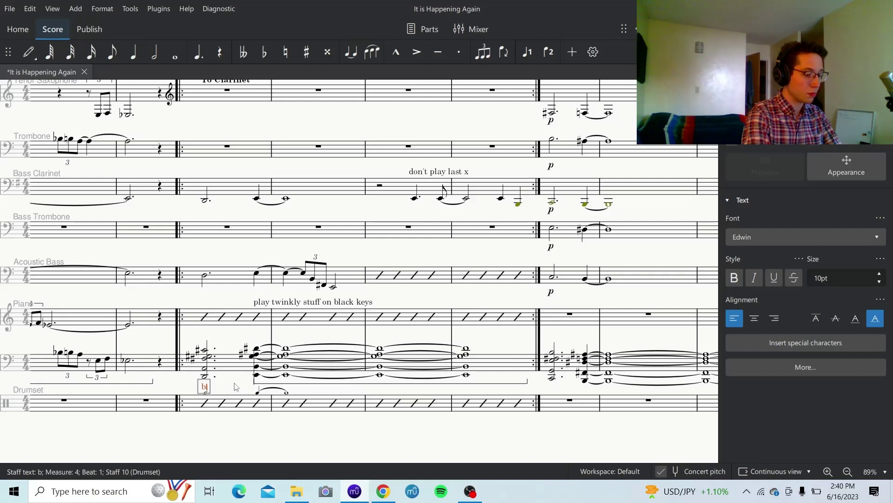
pyautogui.press('BackSpace')
pyautogui.press('BackSpace')
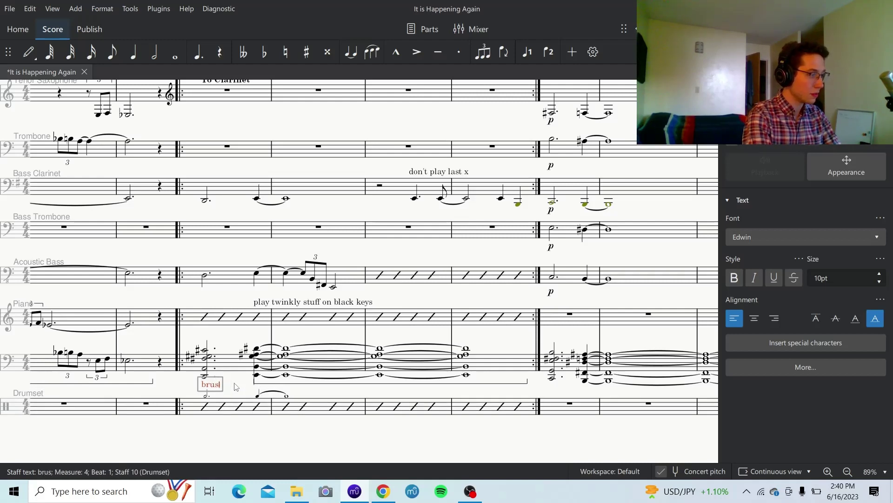
pyautogui.write('hes')
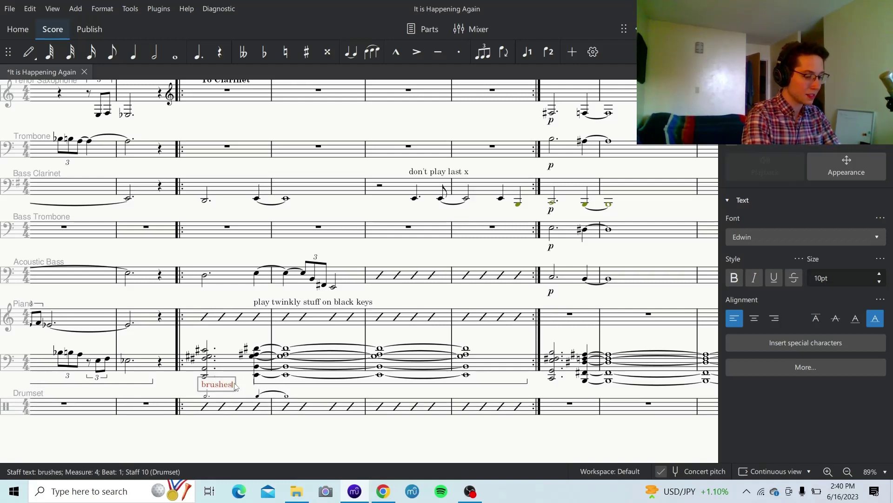
pyautogui.write(', time')
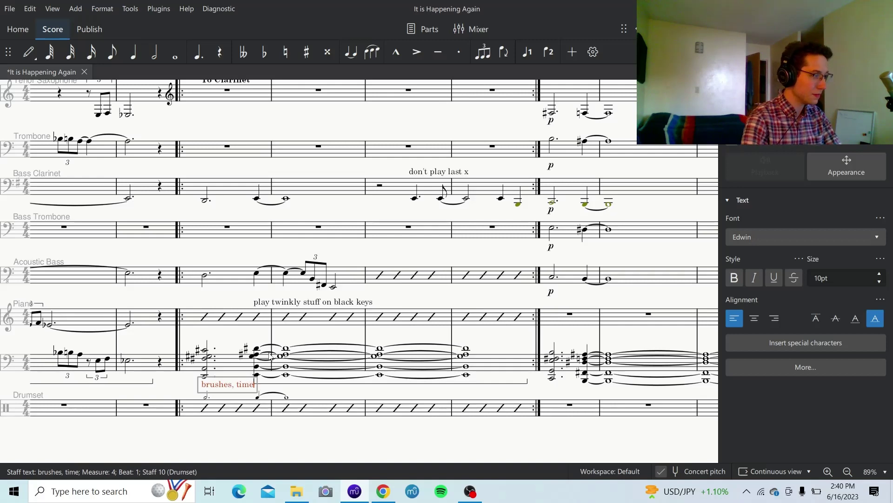
pyautogui.click(266, 445)
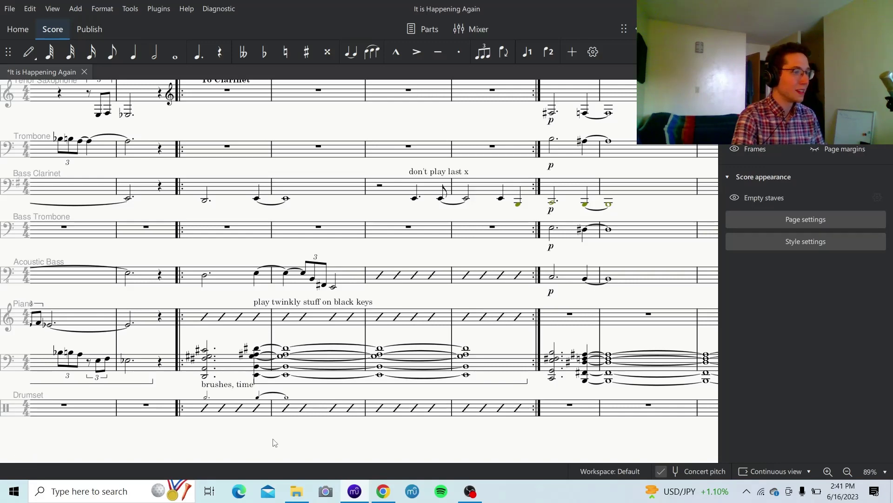
# Step: Enter an Acoustic Snare quarter note on beat 1 of Drumset measure 1
pyautogui.scroll(-3, 275, 443)
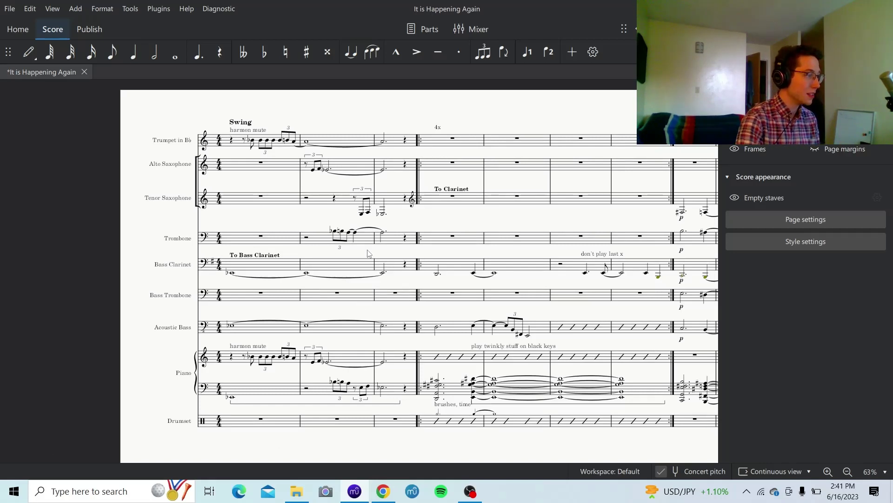
pyautogui.click(248, 427)
pyautogui.click(28, 52)
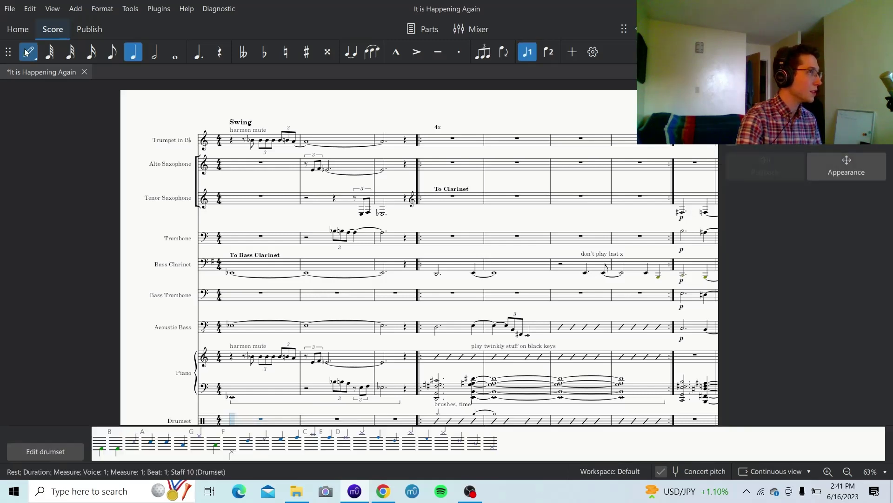
pyautogui.click(154, 437)
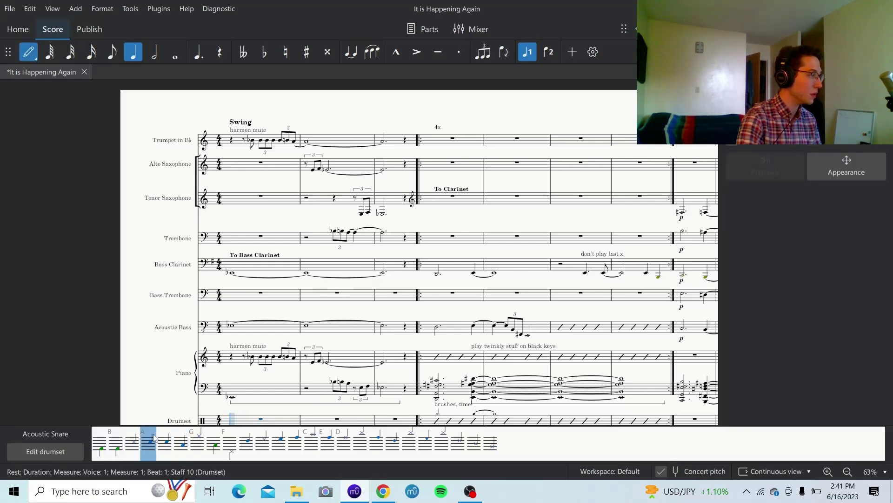
pyautogui.scroll(-1, 254, 368)
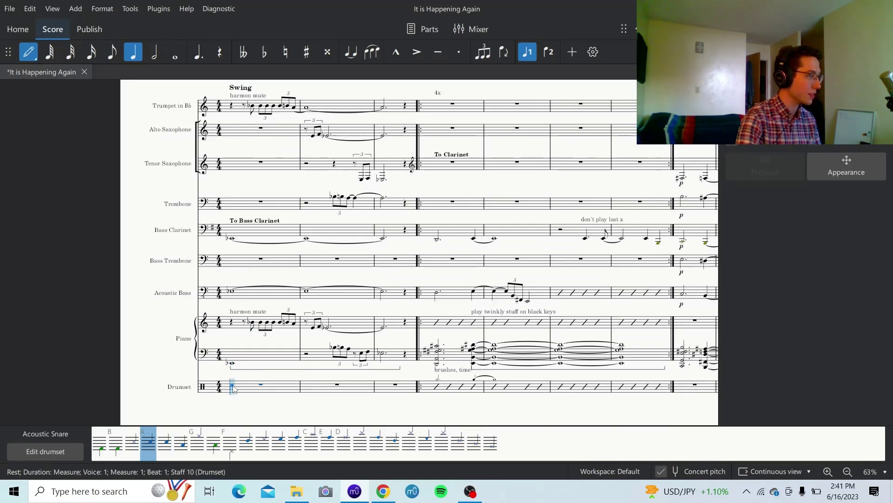
pyautogui.click(233, 385)
pyautogui.press('Escape')
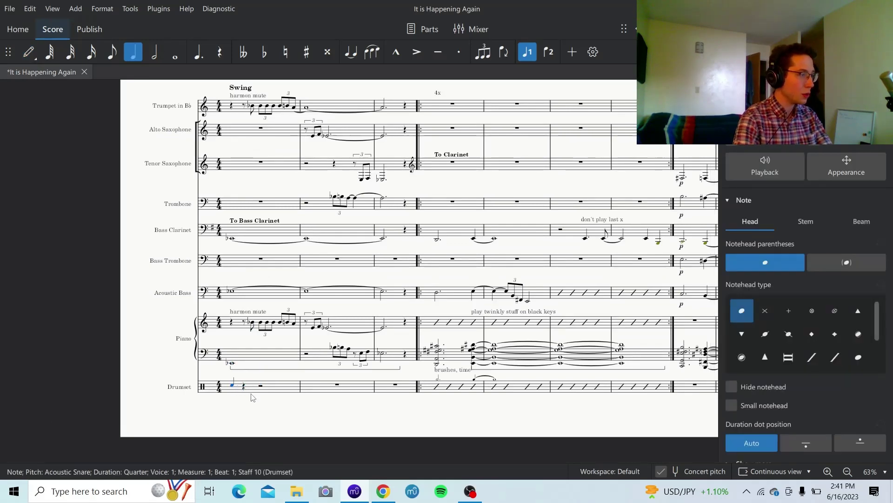
# Step: Turn measure 1's snare hit into an accented quarter-note rhythm slash
pyautogui.click(257, 390)
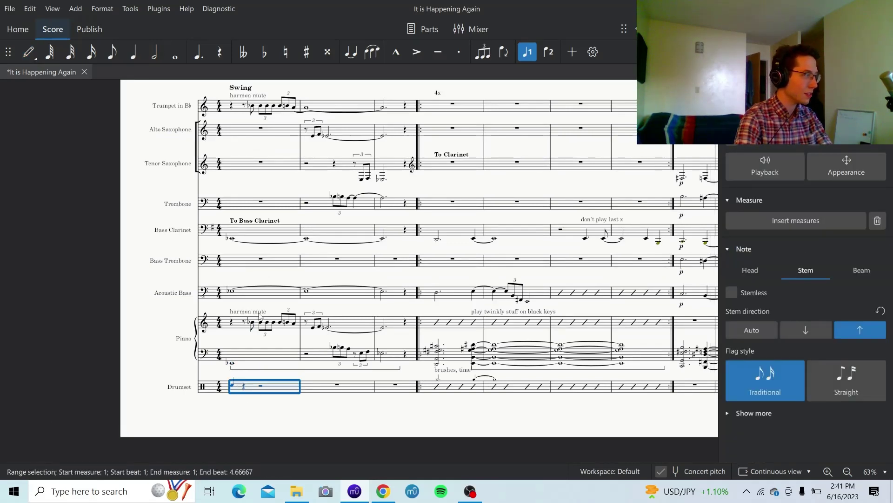
pyautogui.click(129, 9)
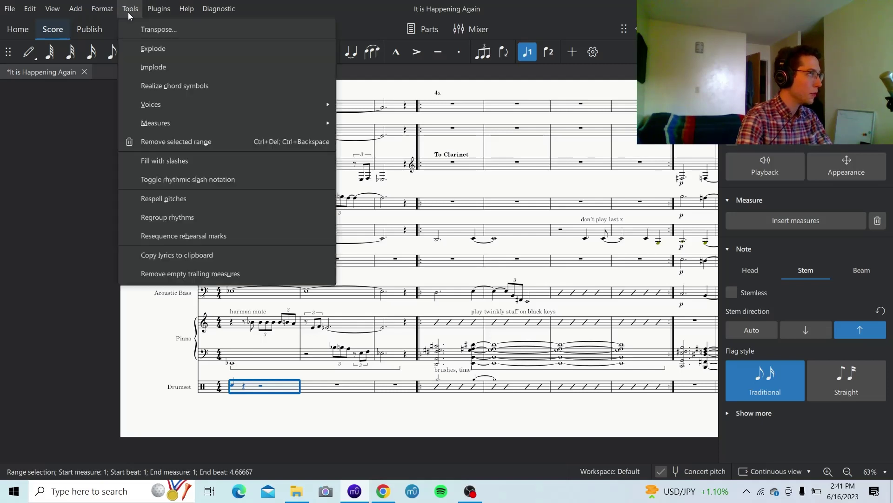
pyautogui.click(182, 185)
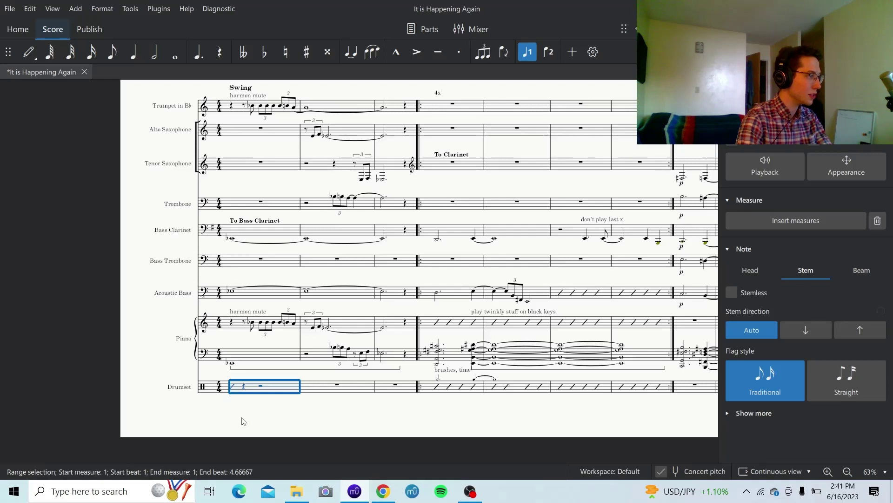
pyautogui.click(243, 420)
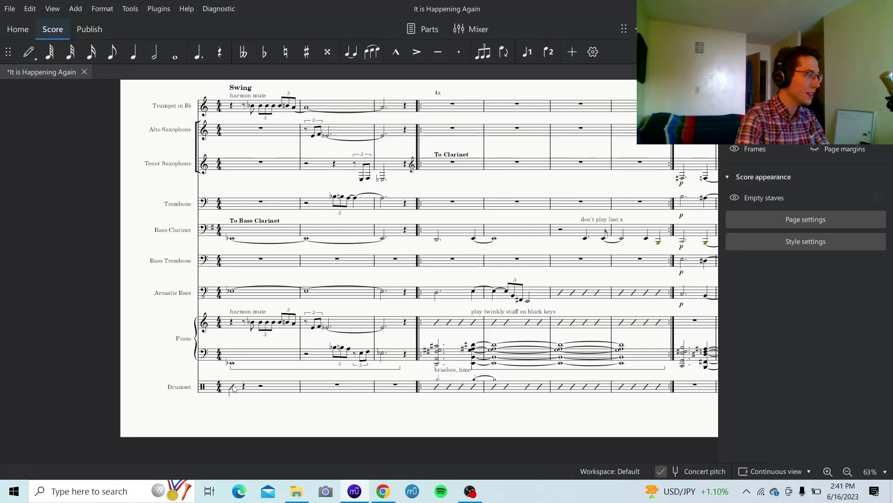
pyautogui.press('Right')
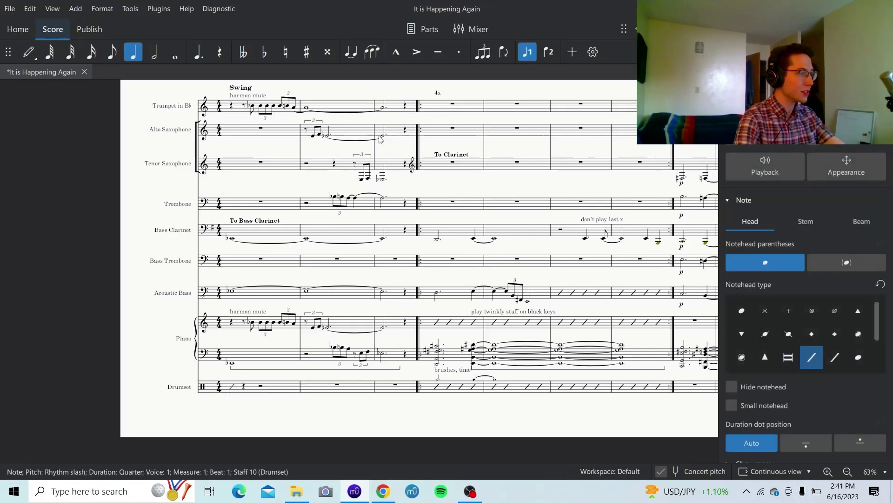
pyautogui.click(247, 414)
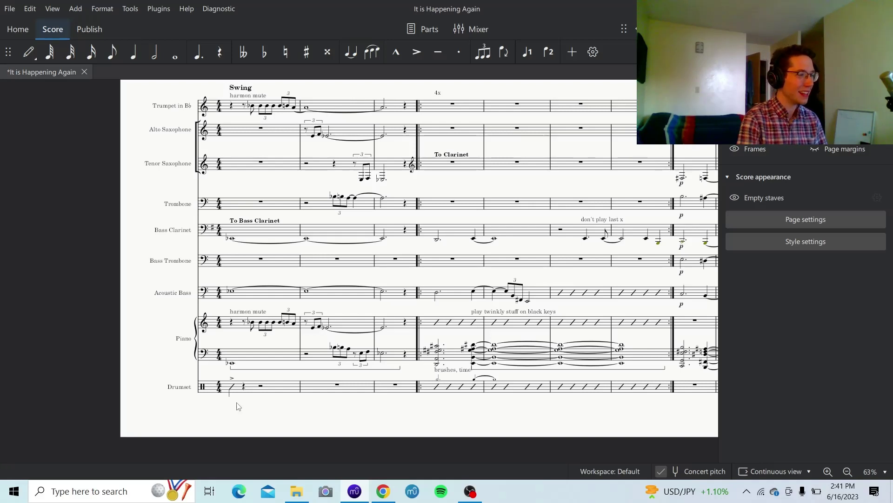
# Step: Scroll right to rehearsal mark 8 and drag-select the Acoustic Bass notes in measures 8–9
pyautogui.hscroll(3, 450, 395)
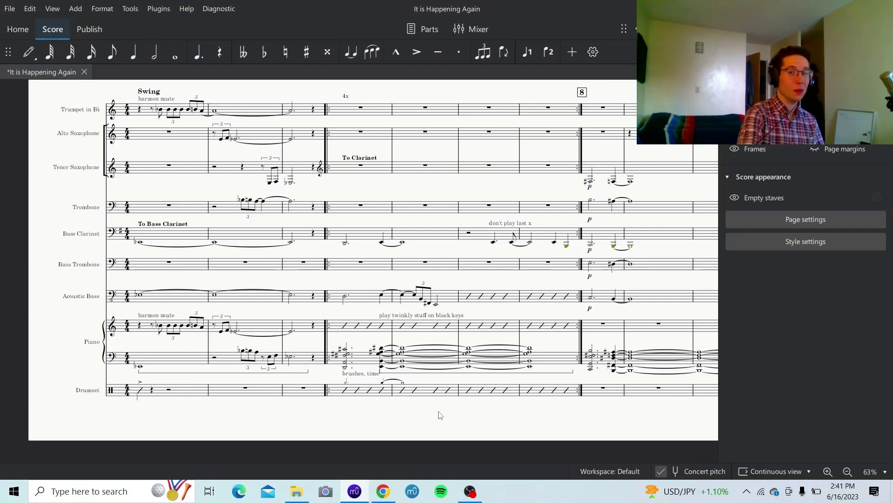
pyautogui.moveTo(439, 414); pyautogui.dragTo(408, 414)
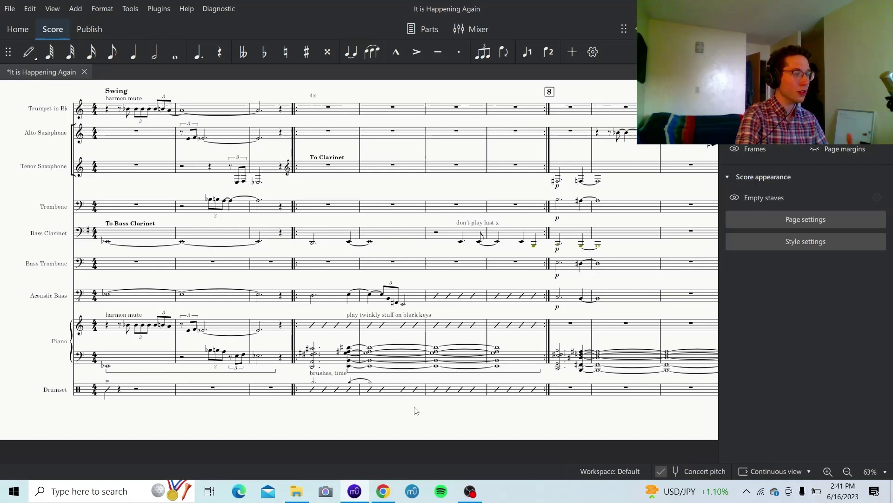
pyautogui.moveTo(476, 413); pyautogui.dragTo(302, 418)
pyautogui.moveTo(401, 300); pyautogui.dragTo(448, 303)
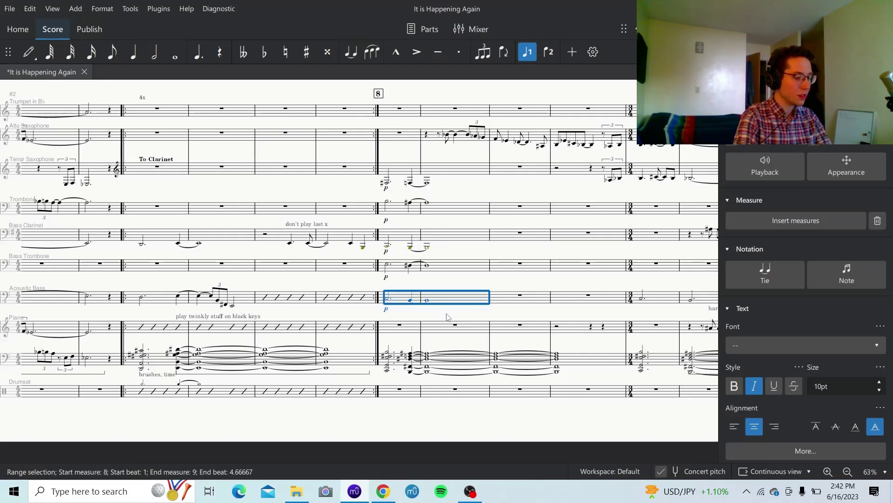
# Step: Paste the bass rhythm into Drumset measure 8 and exchange voices 1-4 to move it into voice 4
pyautogui.click(391, 393)
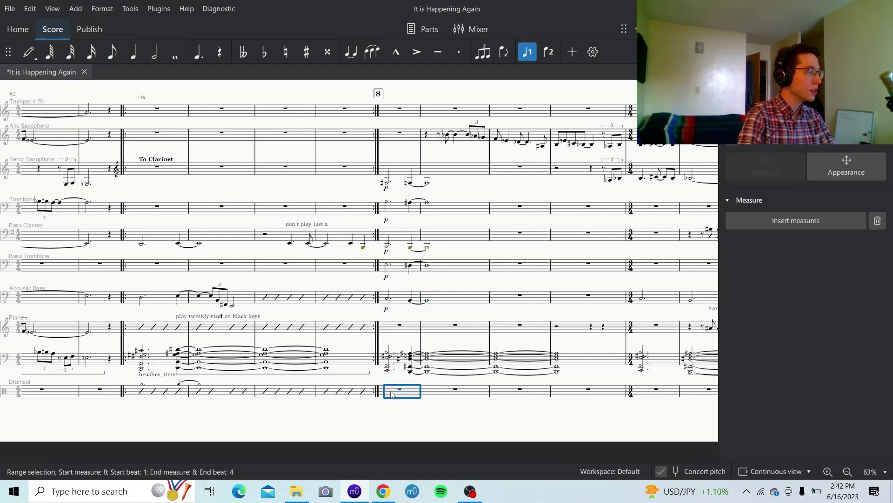
pyautogui.hotkey('ctrl', 'v')
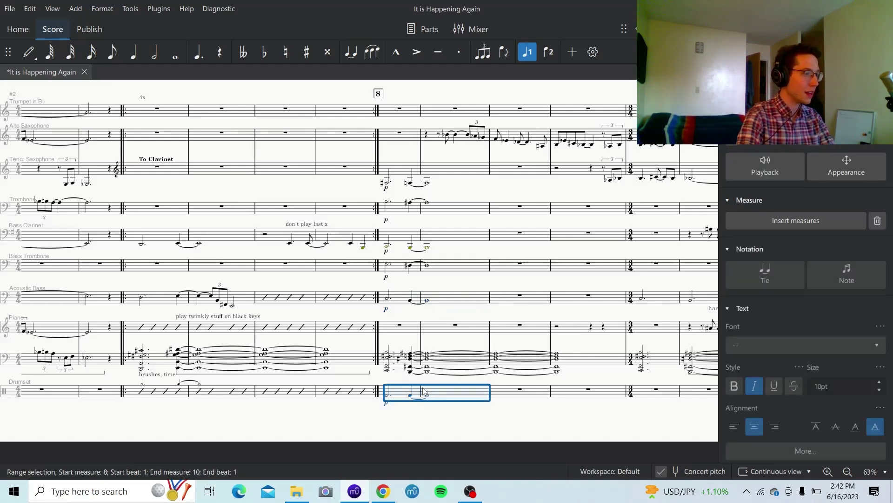
pyautogui.click(130, 9)
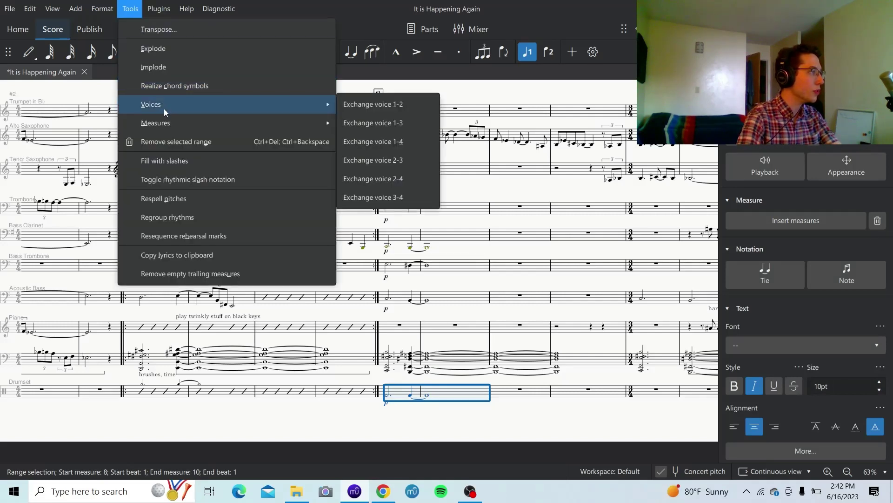
pyautogui.moveTo(328, 106)
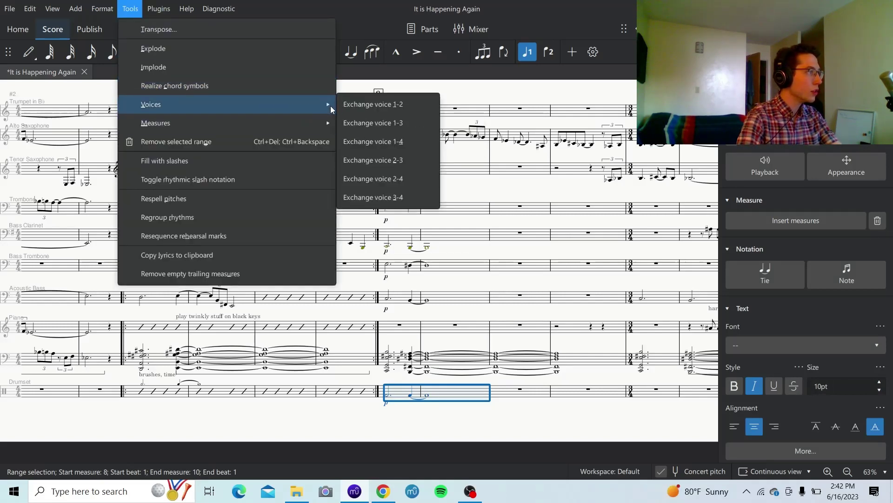
pyautogui.click(366, 142)
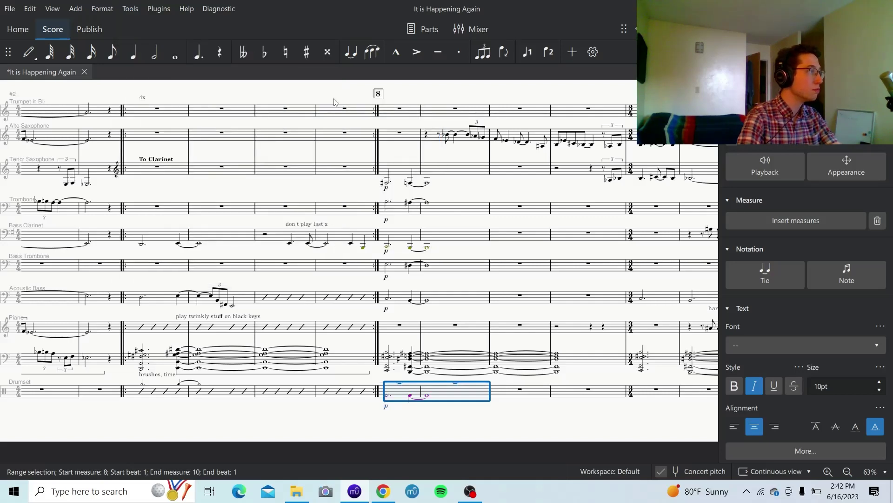
# Step: Convert the pasted notes to rhythmic slashes and fill Drumset measures 8–9 with slashes
pyautogui.click(131, 9)
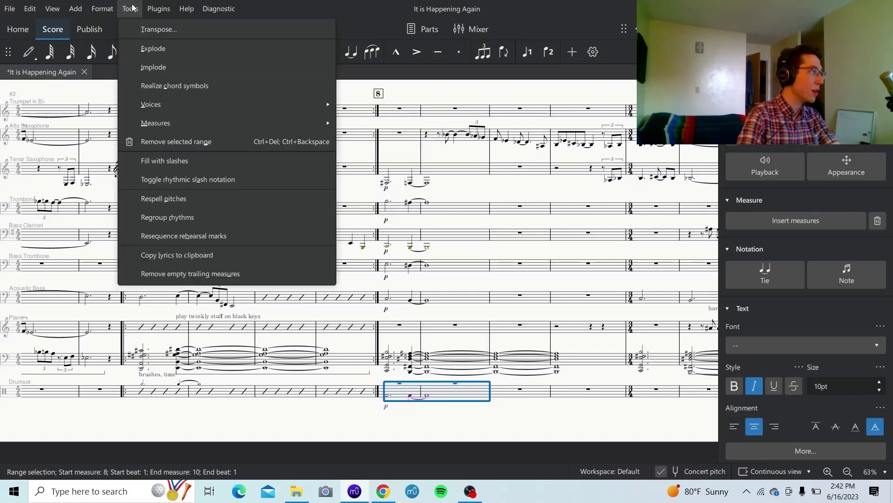
pyautogui.click(179, 181)
pyautogui.click(130, 9)
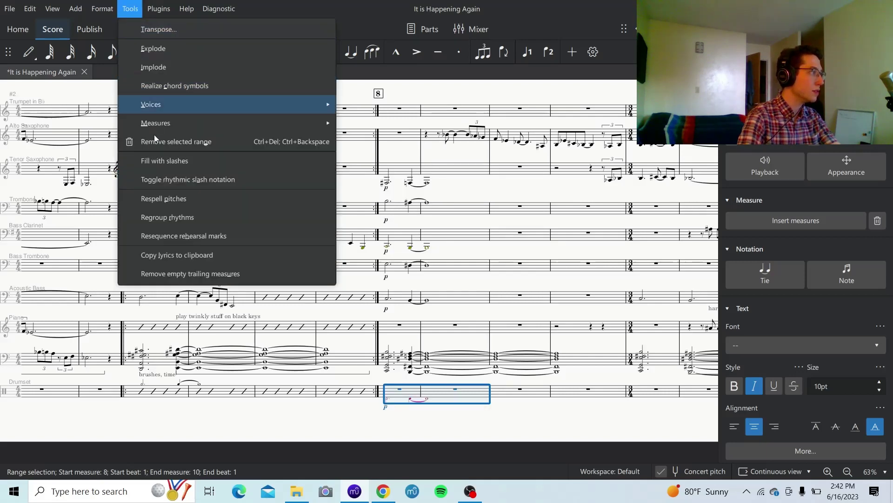
pyautogui.click(165, 161)
pyautogui.click(430, 414)
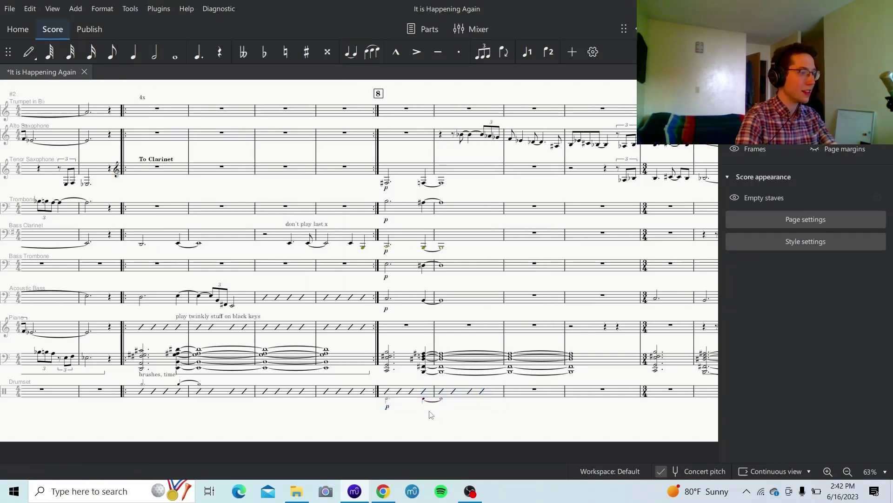